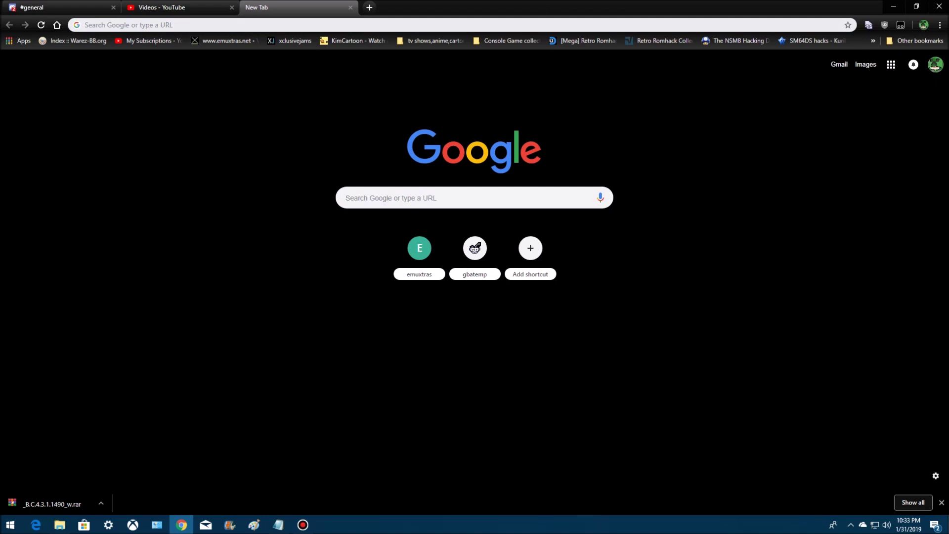
# Load bit.ly/xb1home in Chrome to reach the MediaFire All Xbox One Homebrew folder.
pyautogui.click(85, 24)
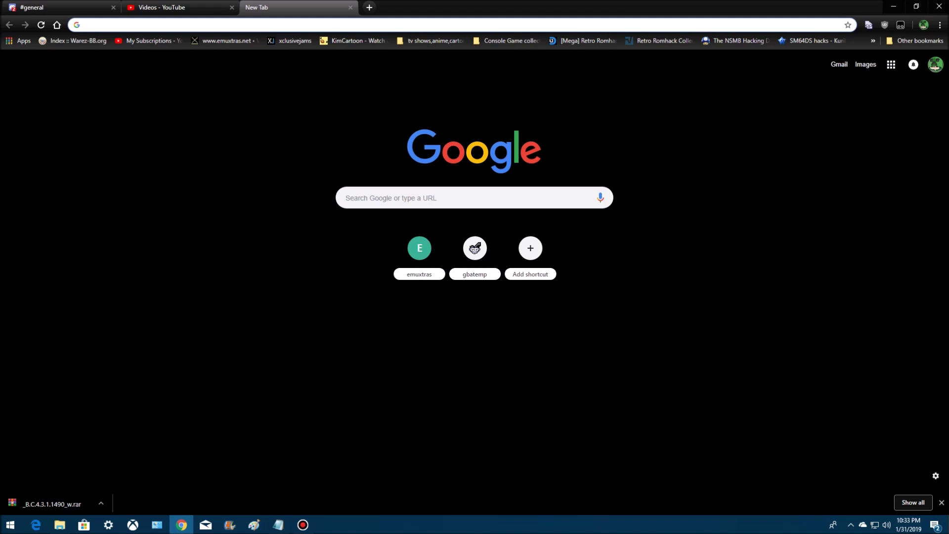
pyautogui.write('bit')
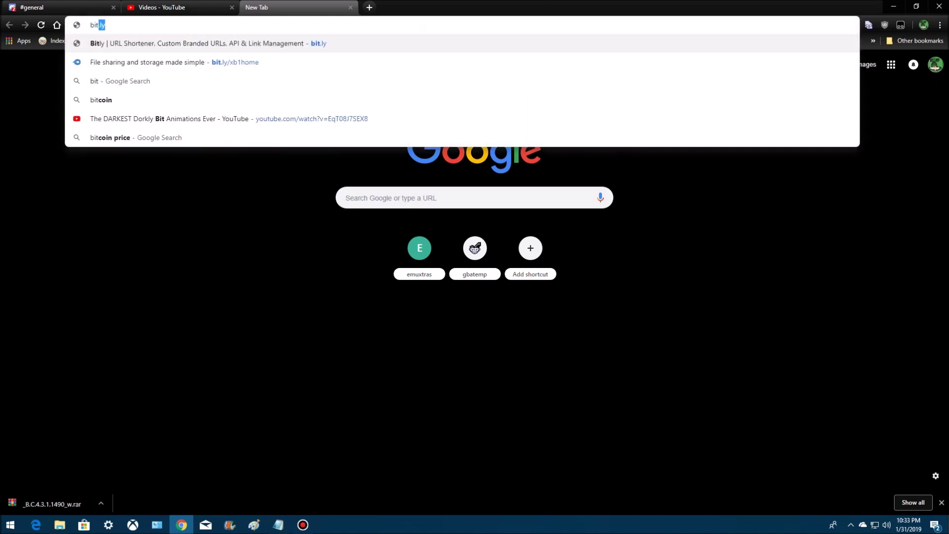
pyautogui.write('.ly')
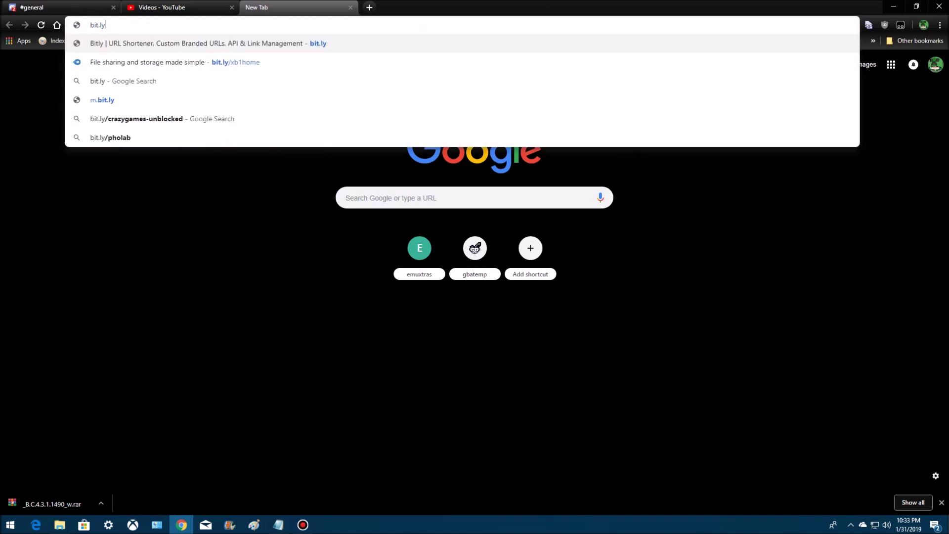
pyautogui.write('/x')
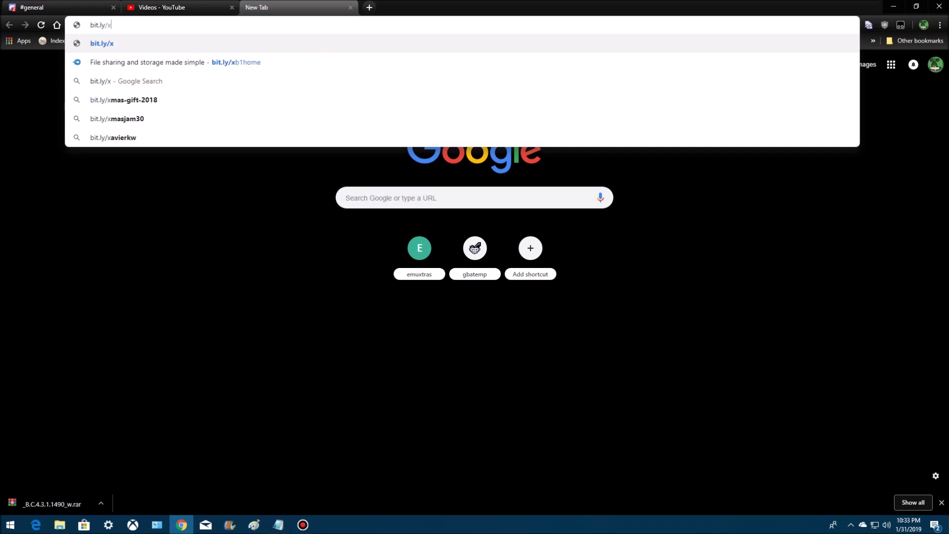
pyautogui.write('b1home')
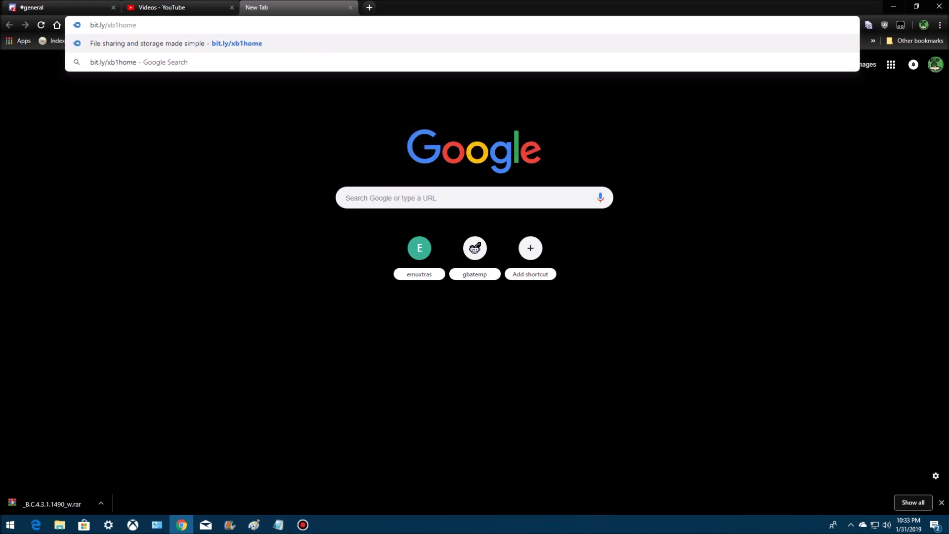
pyautogui.press('Return')
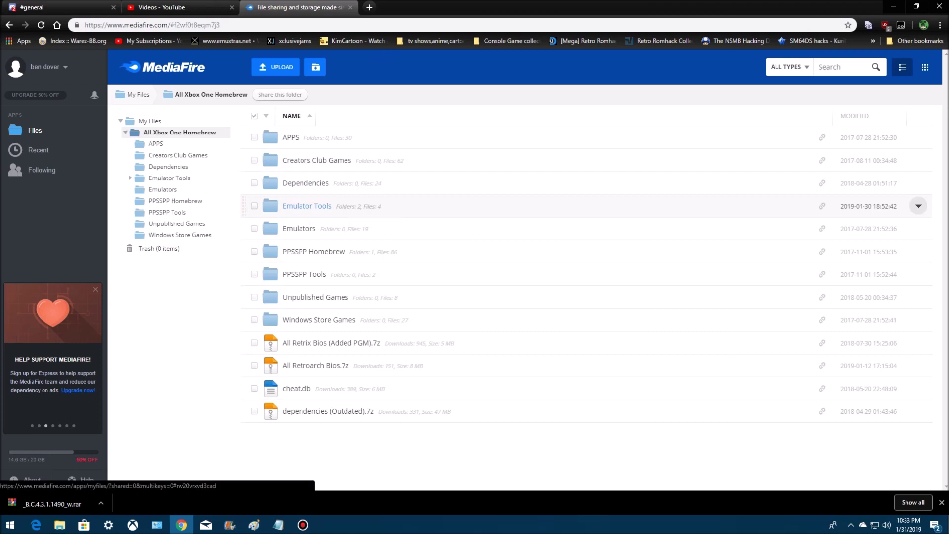
# Go to Emulator Tools › PSX on MediaFire and download psxvcd_v2.2.7z (1.34 MB).
pyautogui.click(307, 206)
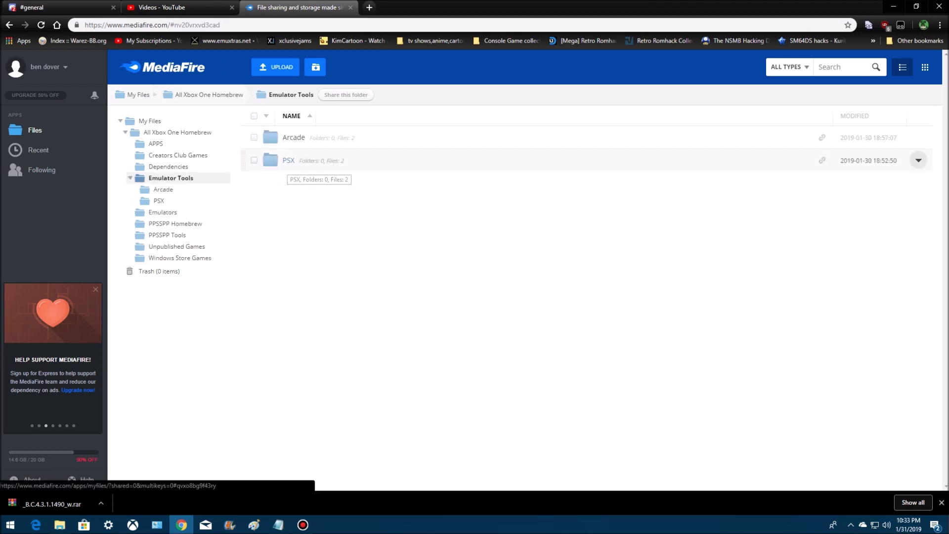
pyautogui.click(290, 161)
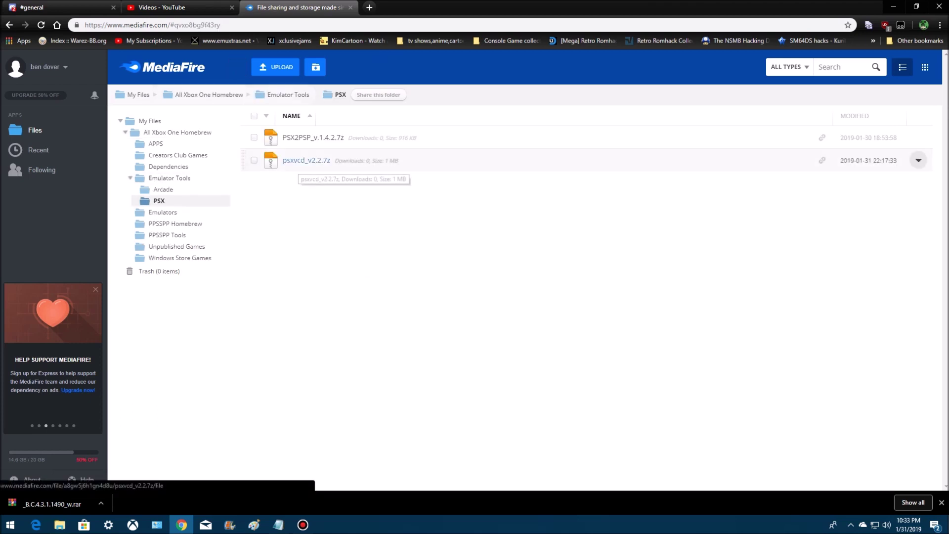
pyautogui.click(307, 160)
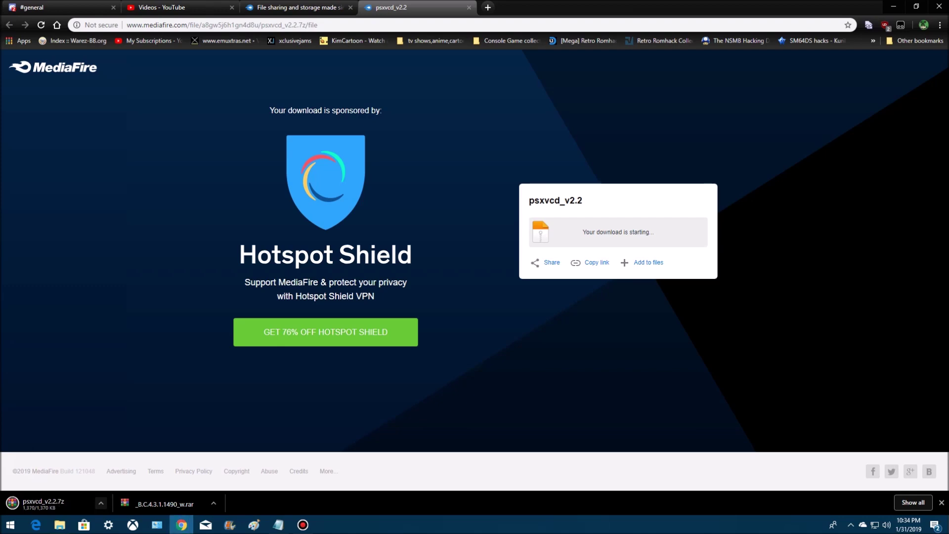
# Extract psxvcd_v2.2.7z into a psxvcd_v2.2 folder in Downloads and select psxvcd_v2.2.exe inside.
pyautogui.moveTo(59, 525)
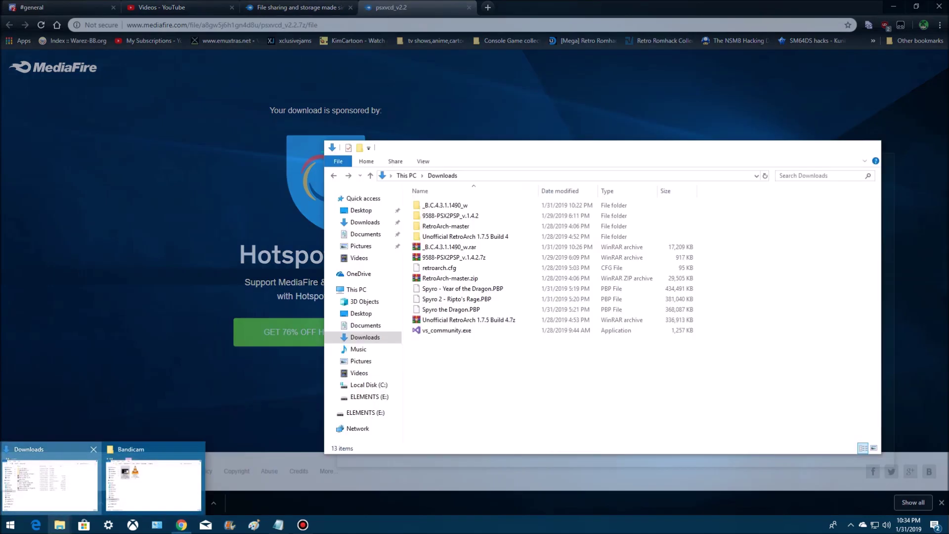
pyautogui.click(51, 482)
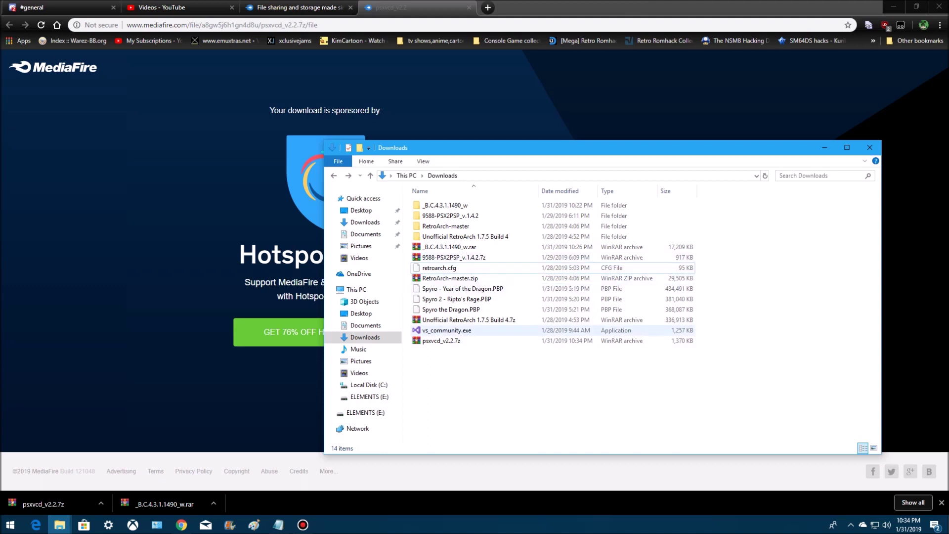
pyautogui.click(442, 341)
pyautogui.rightClick(444, 341)
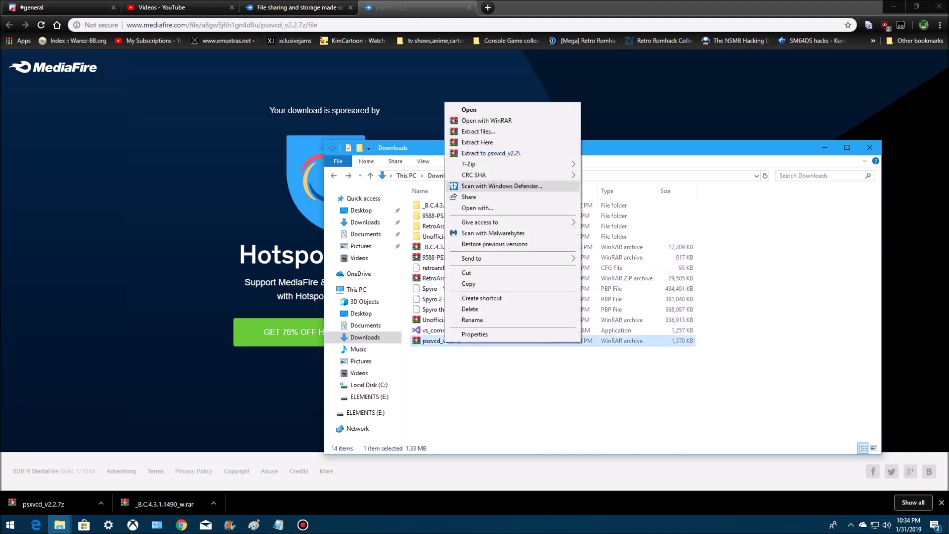
pyautogui.click(490, 153)
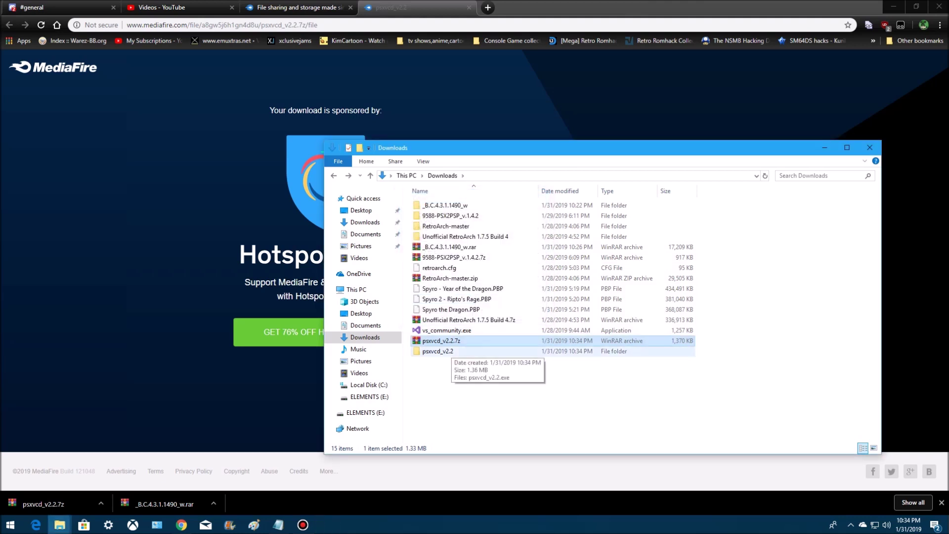
pyautogui.doubleClick(443, 351)
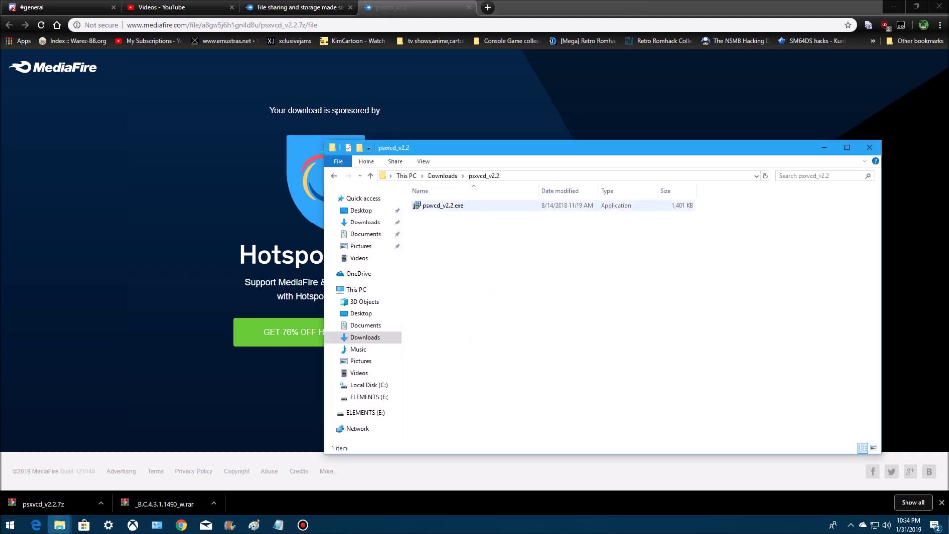
pyautogui.click(443, 205)
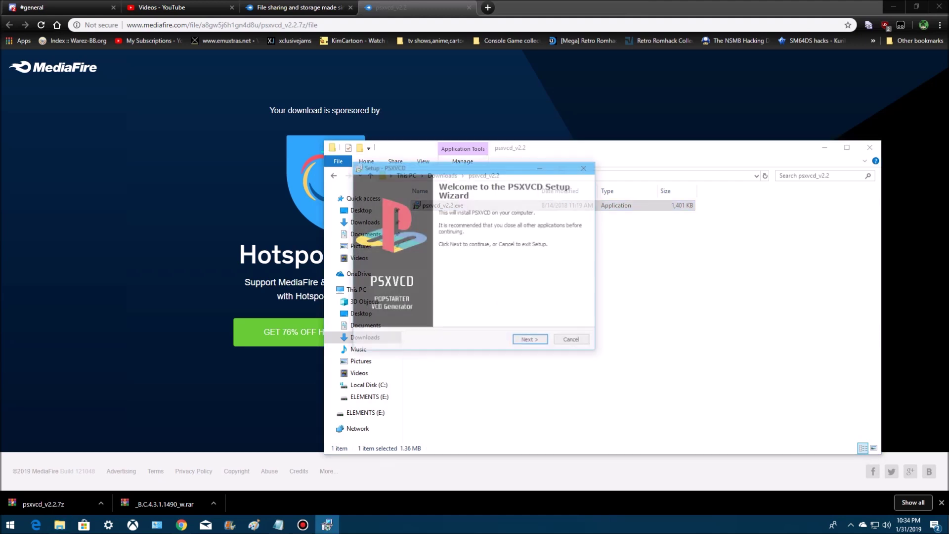
# Install PSXVCD to C:\Program Files (x86)\PSXVCD with license accepted and default Start Menu folder.
pyautogui.press('Return')
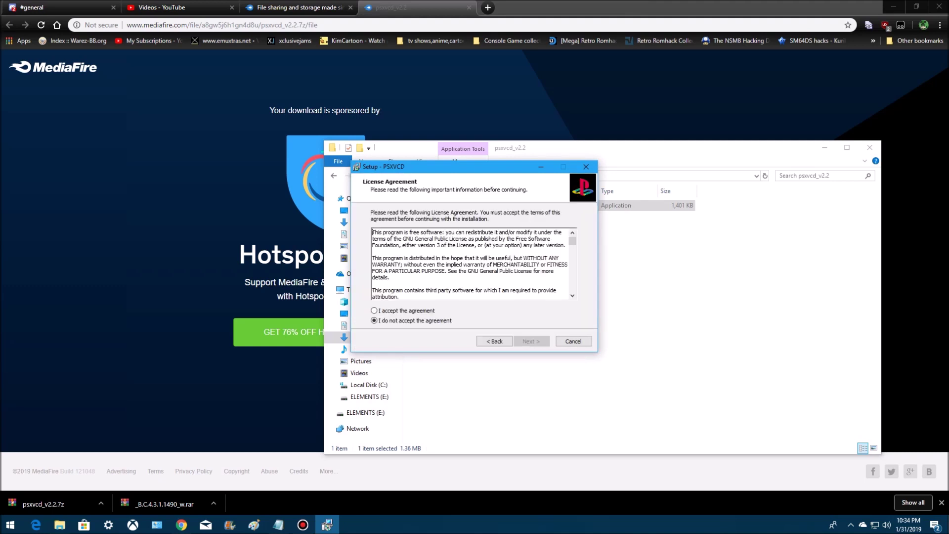
pyautogui.hotkey('alt', 'a')
pyautogui.press('Return')
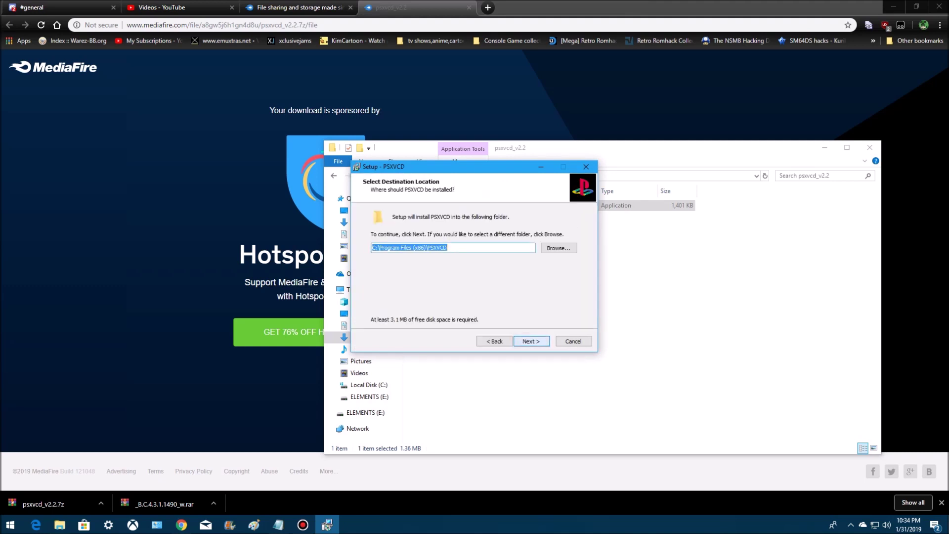
pyautogui.press('Return')
pyautogui.press('Return')
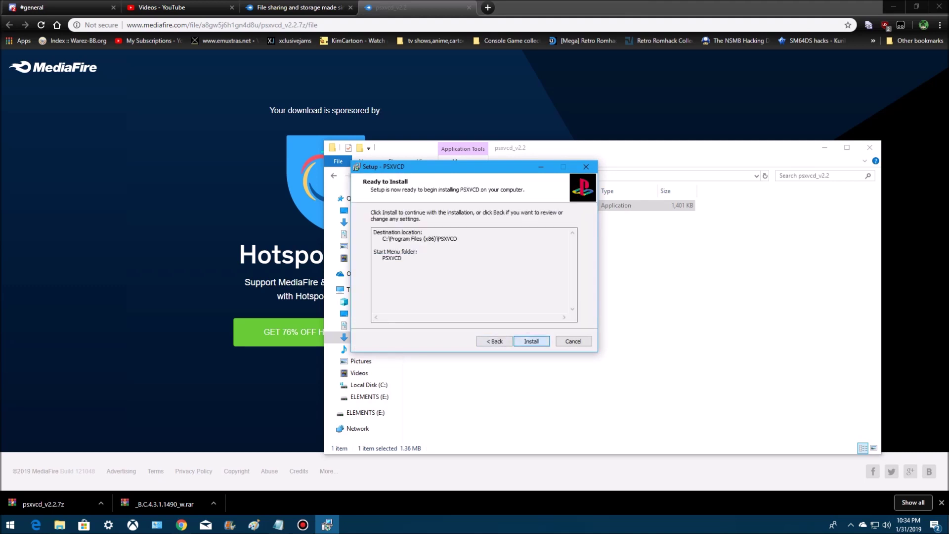
pyautogui.press('Return')
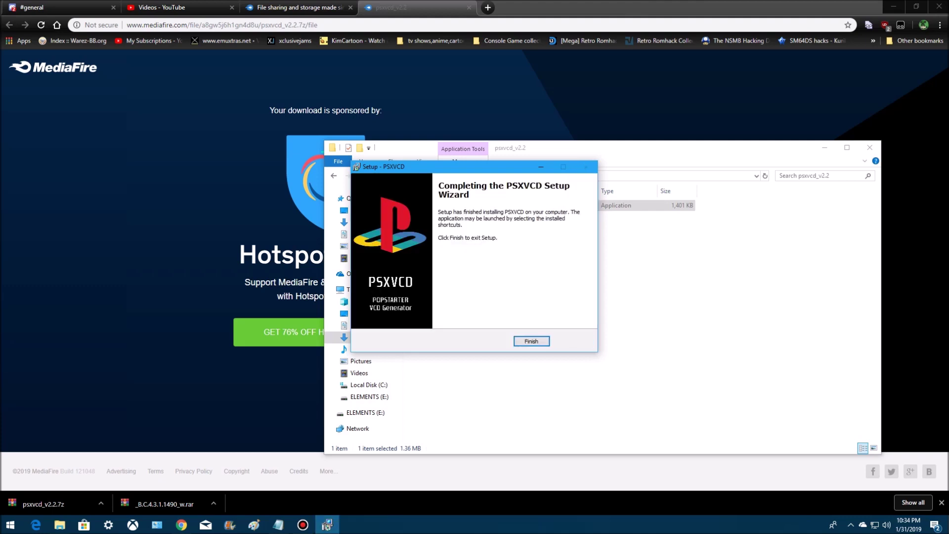
pyautogui.press('Return')
pyautogui.click(825, 147)
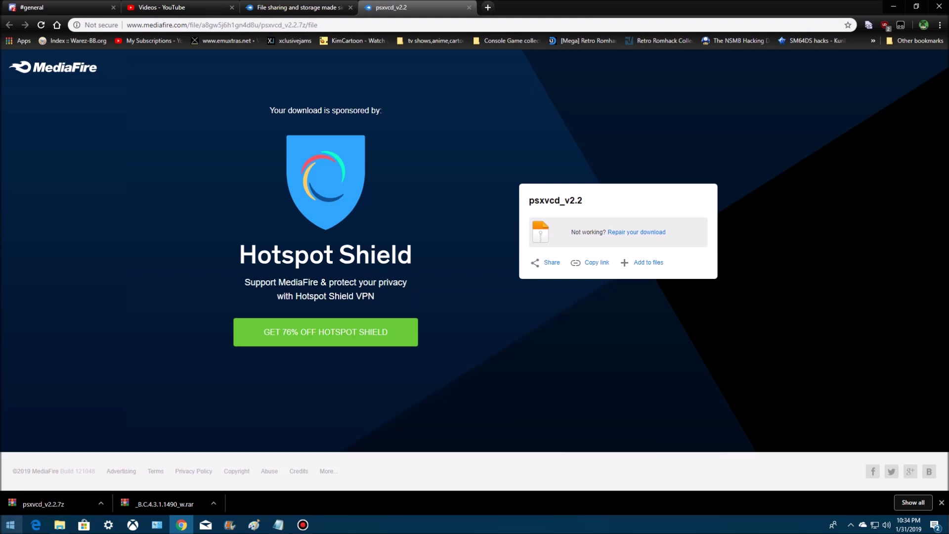
pyautogui.click(10, 525)
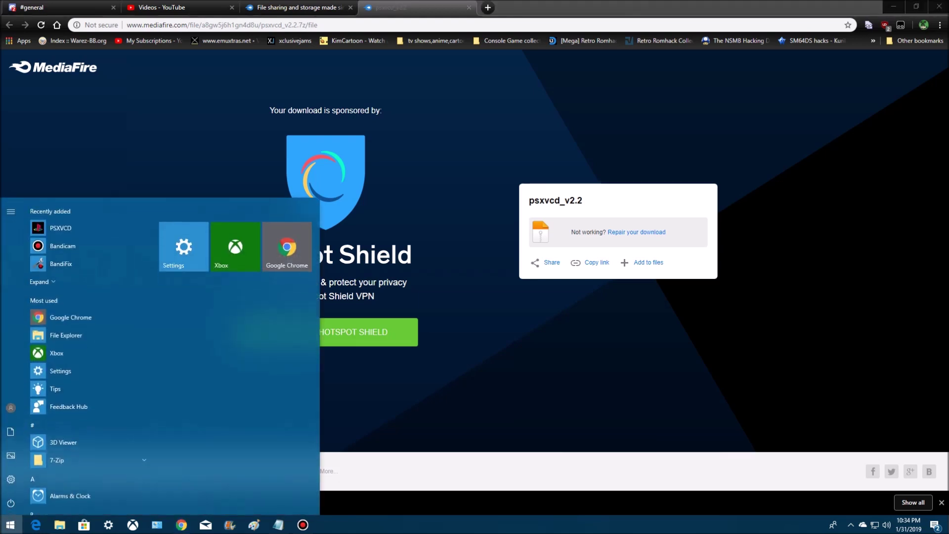
# Launch PSXVCD, set its destination to Downloads\psxvcd_v2.2, and uncheck VCD output.
pyautogui.click(61, 228)
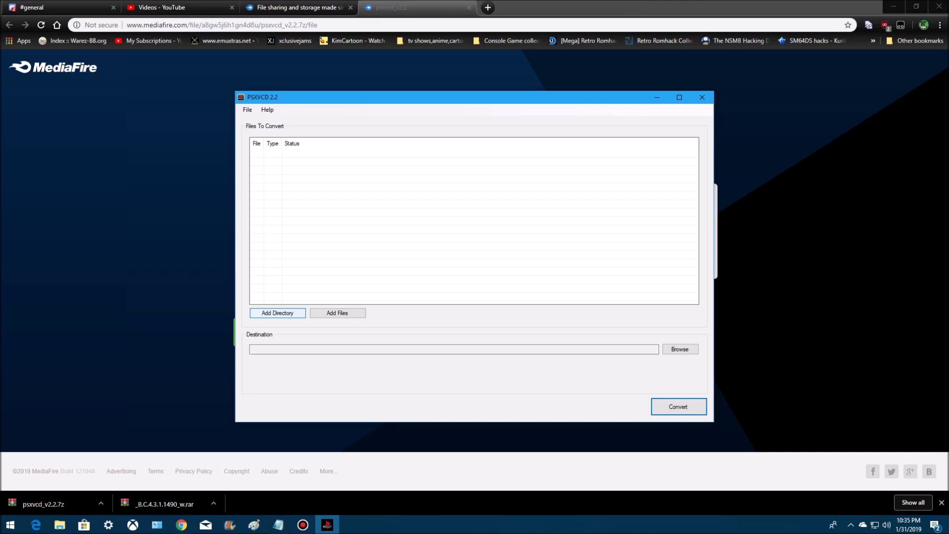
pyautogui.click(680, 349)
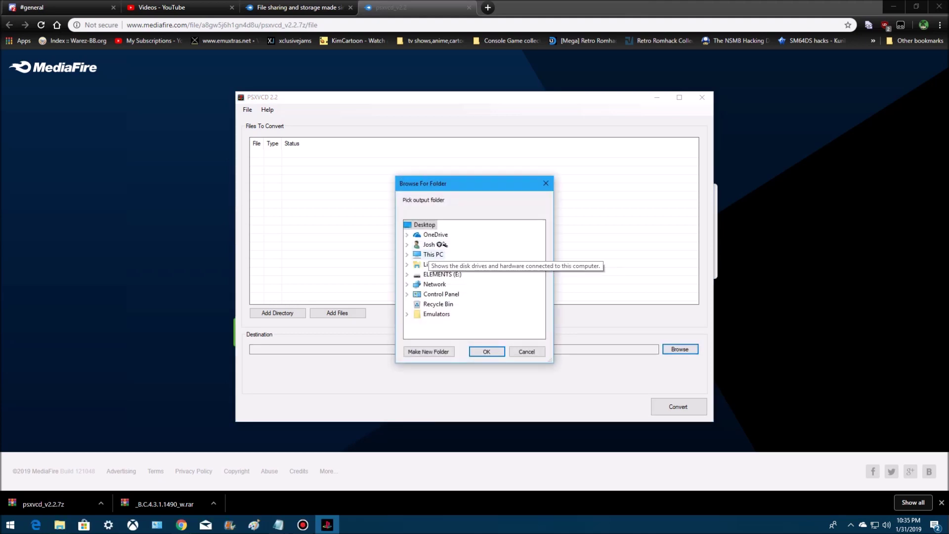
pyautogui.click(434, 254)
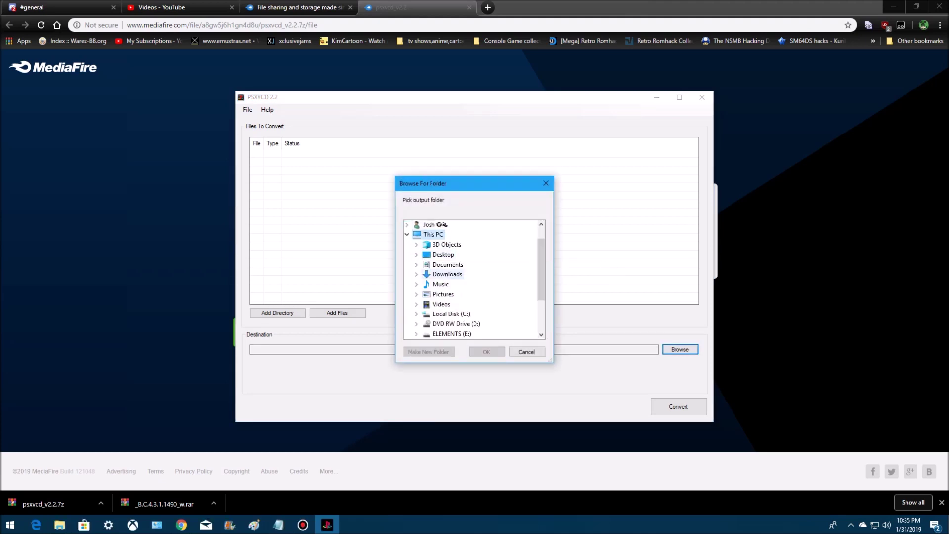
pyautogui.click(447, 274)
pyautogui.click(452, 304)
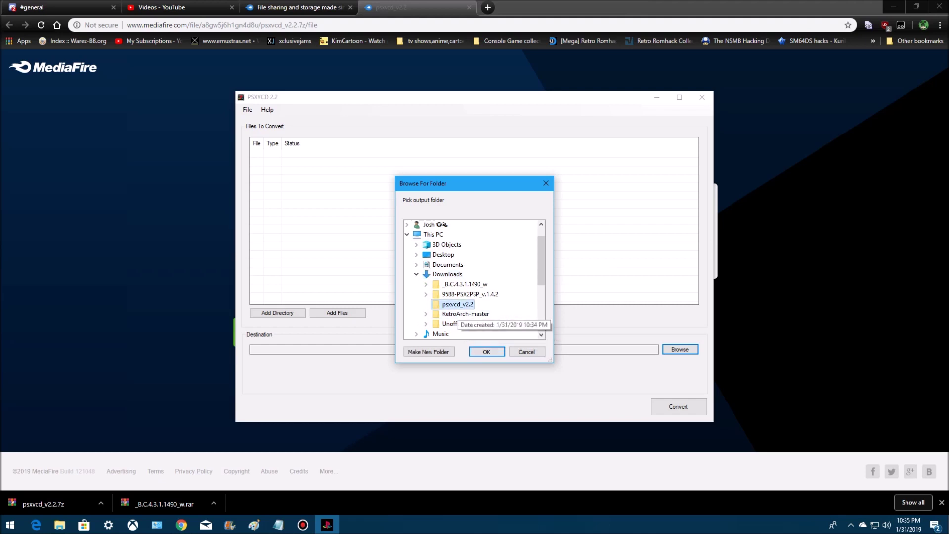
pyautogui.click(487, 352)
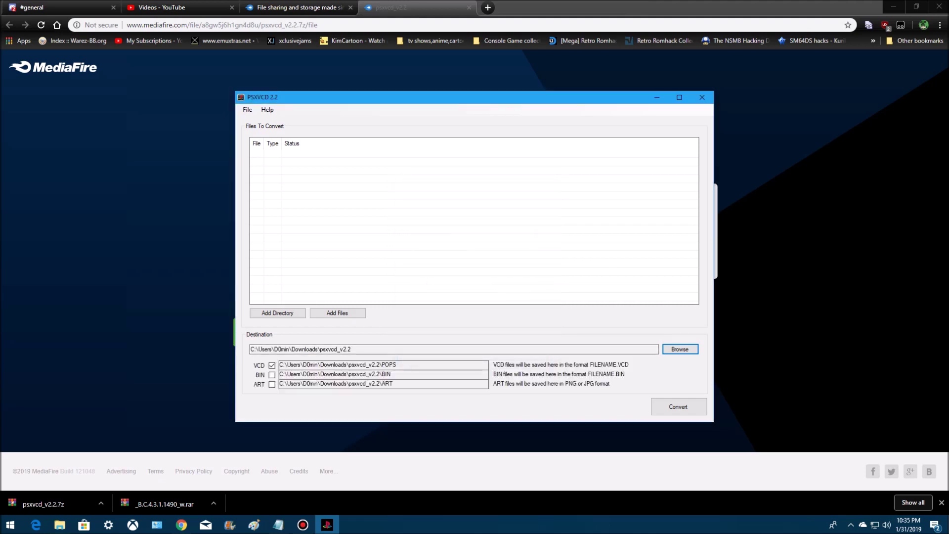
pyautogui.click(272, 366)
# Check BIN output and add Breath of Fire III (USA).cue from E:\Emulated Roms\Sony - Playstation\0 - Genre\RPG.
pyautogui.click(272, 375)
pyautogui.click(337, 313)
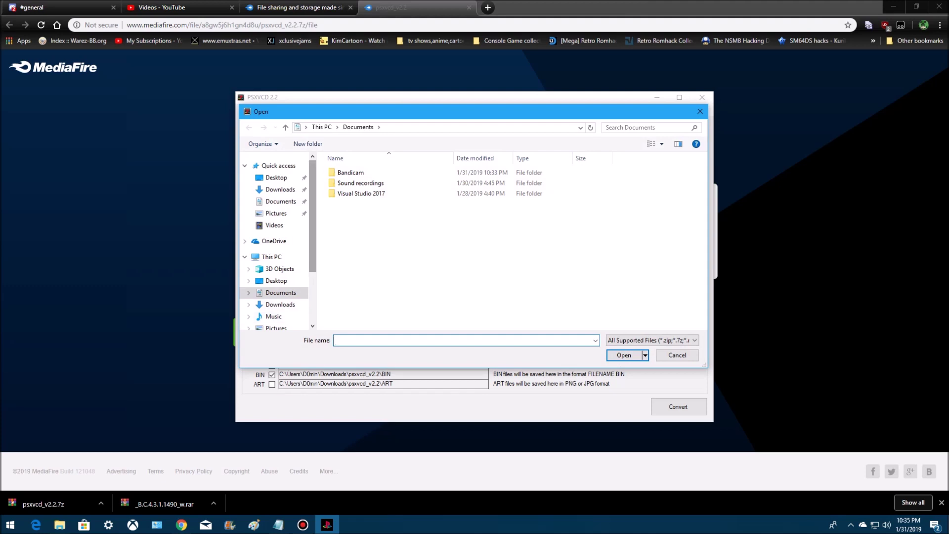
pyautogui.moveTo(312, 257); pyautogui.dragTo(312, 309)
pyautogui.click(280, 300)
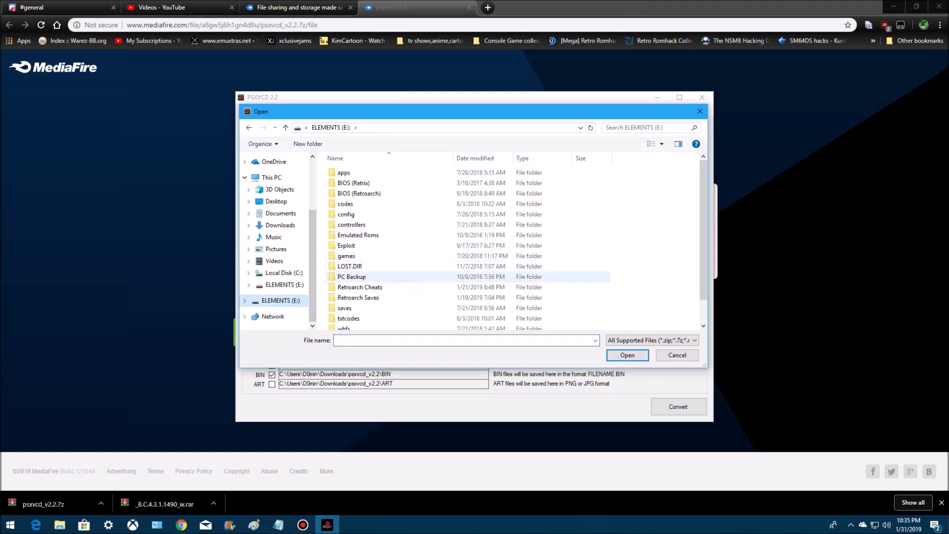
pyautogui.doubleClick(358, 235)
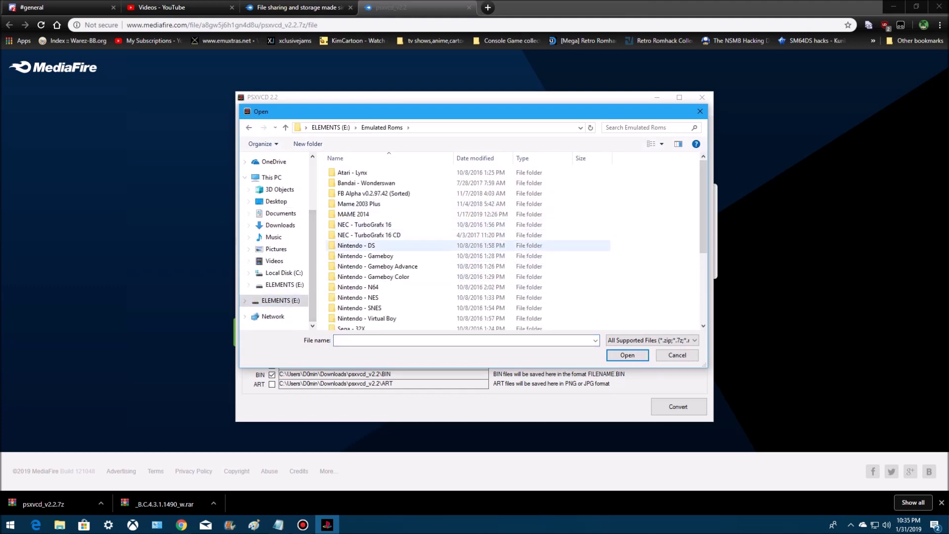
pyautogui.scroll(-4, 371, 246)
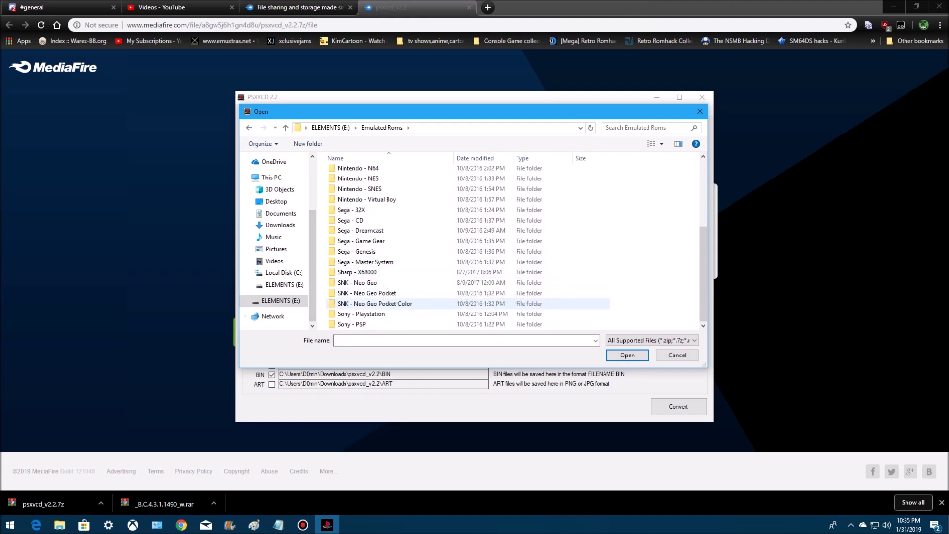
pyautogui.doubleClick(368, 314)
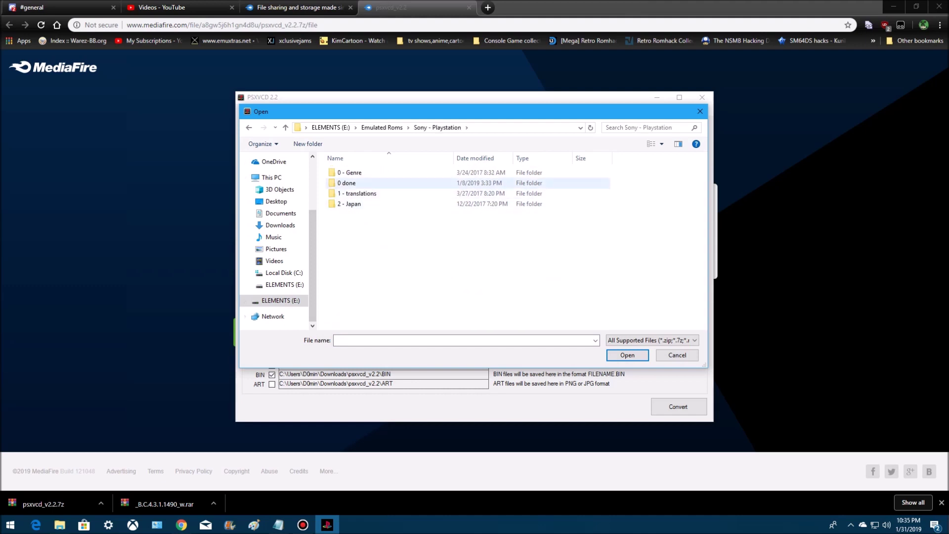
pyautogui.doubleClick(353, 172)
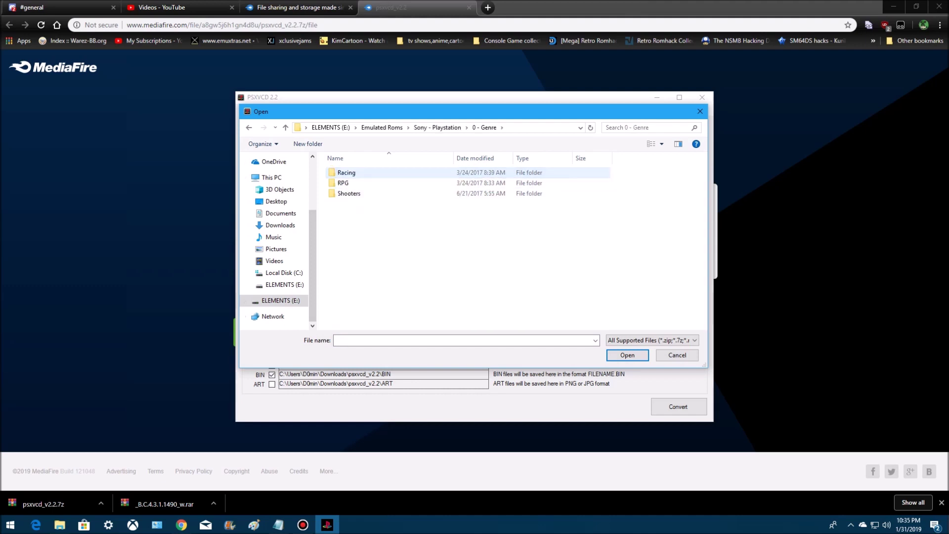
pyautogui.doubleClick(347, 172)
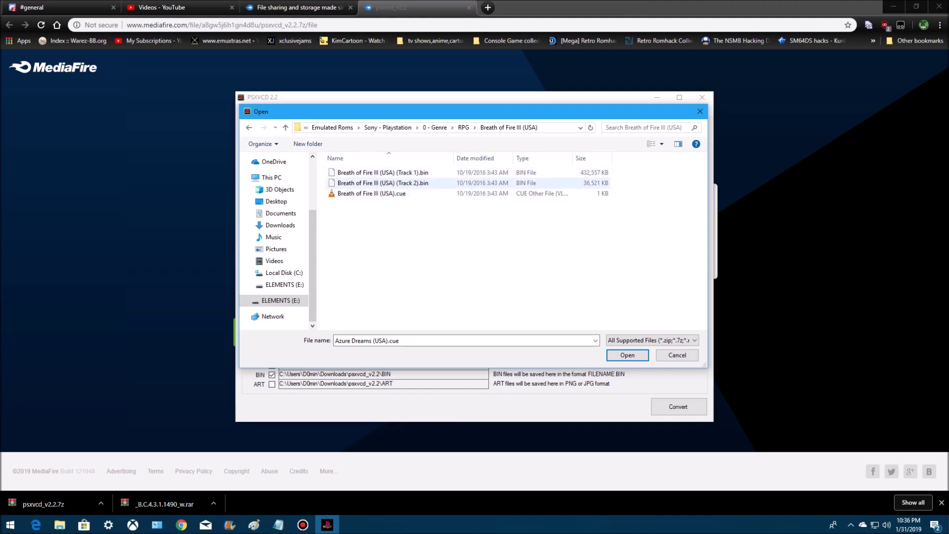
pyautogui.click(377, 172)
pyautogui.doubleClick(377, 173)
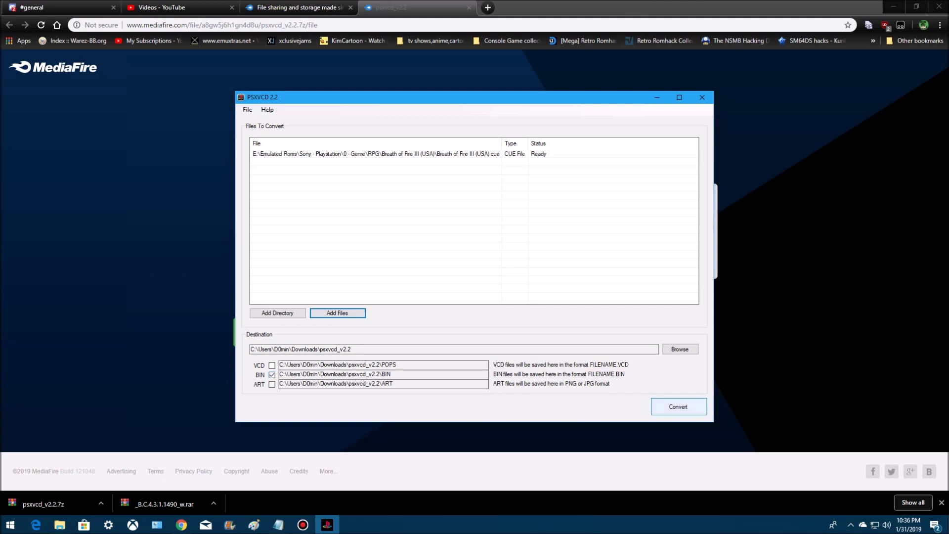
# Convert Breath of Fire III (USA) to BIN and close PSXVCD once its status reads Done.
pyautogui.click(678, 407)
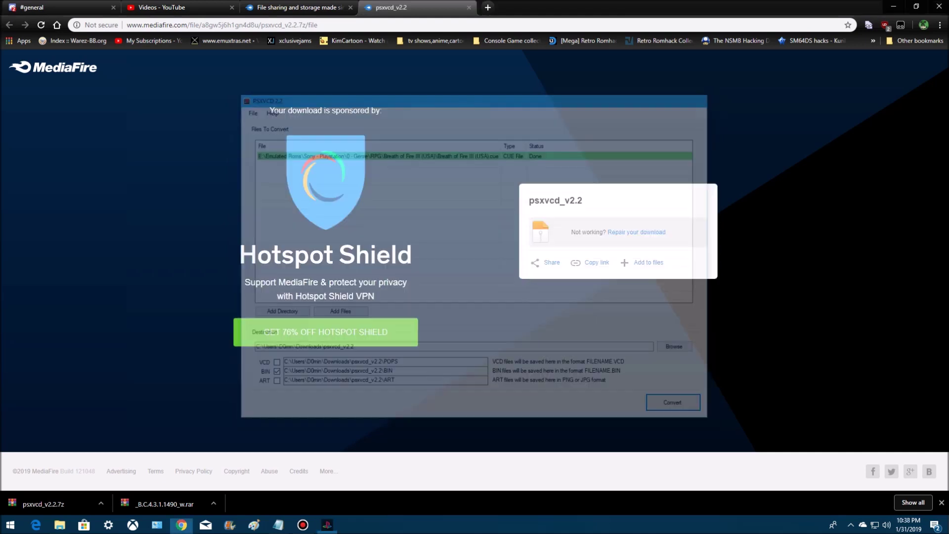
pyautogui.click(703, 97)
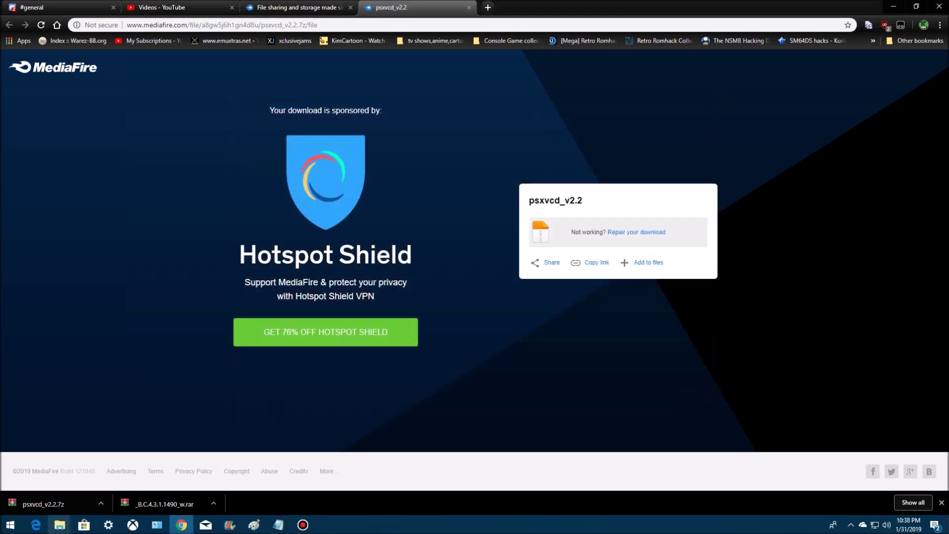
# Open the BIN folder in psxvcd_v2.2 to view Breath of Fire III (USA).bin (469,077 KB) and its .cue.
pyautogui.click(59, 524)
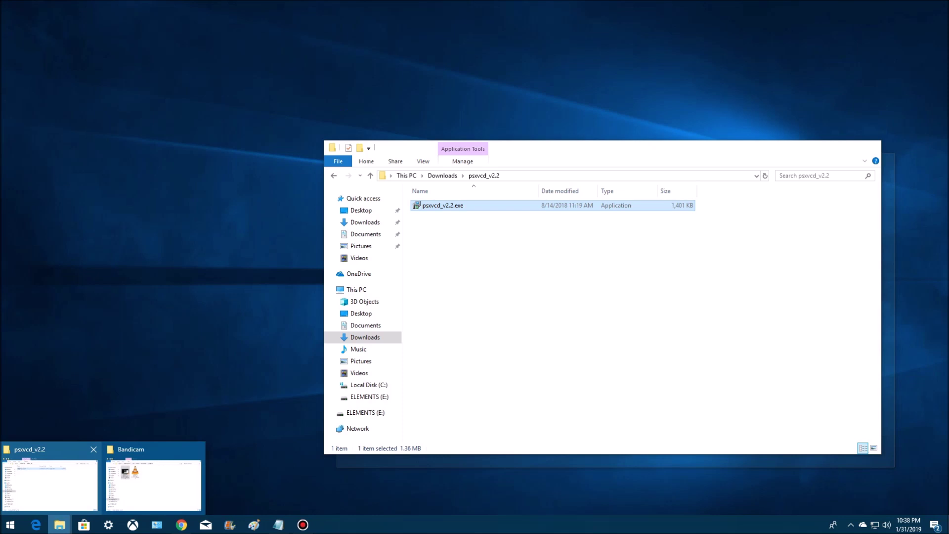
pyautogui.click(50, 483)
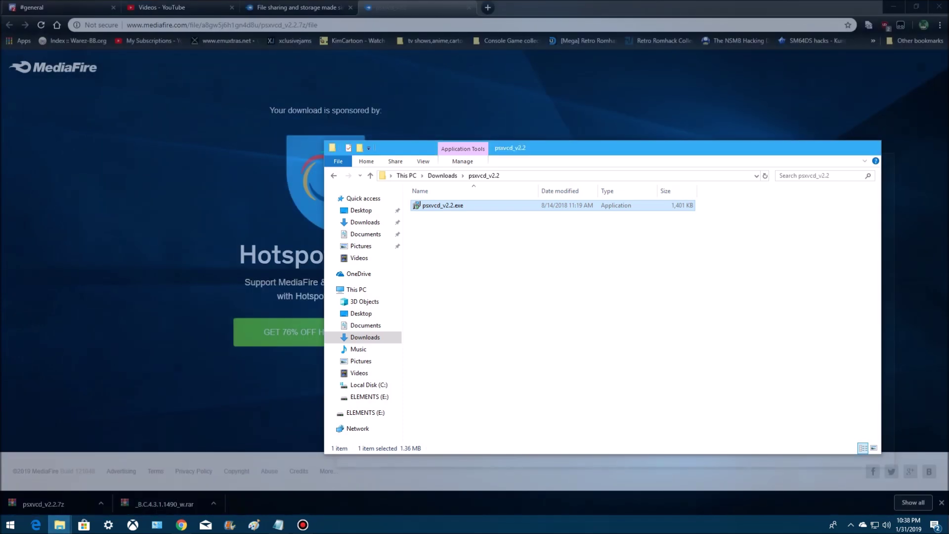
pyautogui.doubleClick(428, 205)
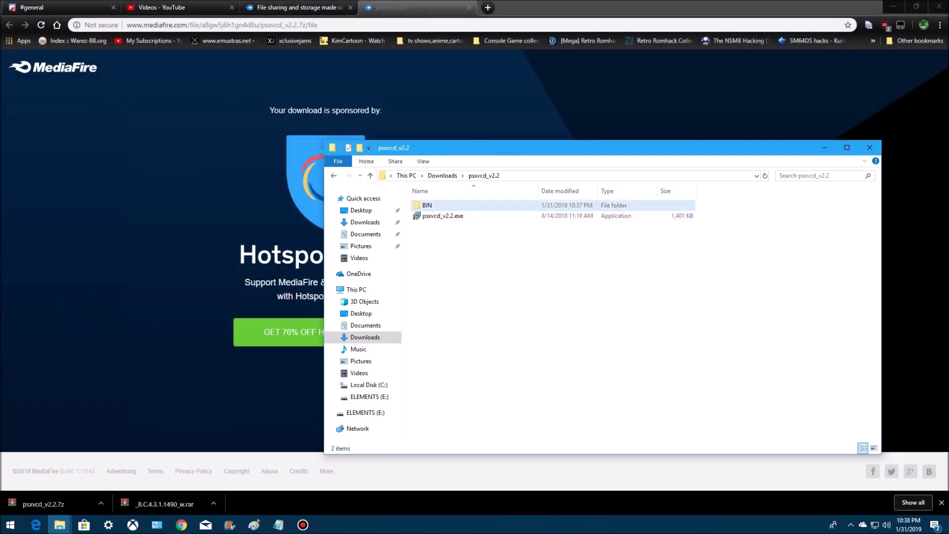
pyautogui.press('Down')
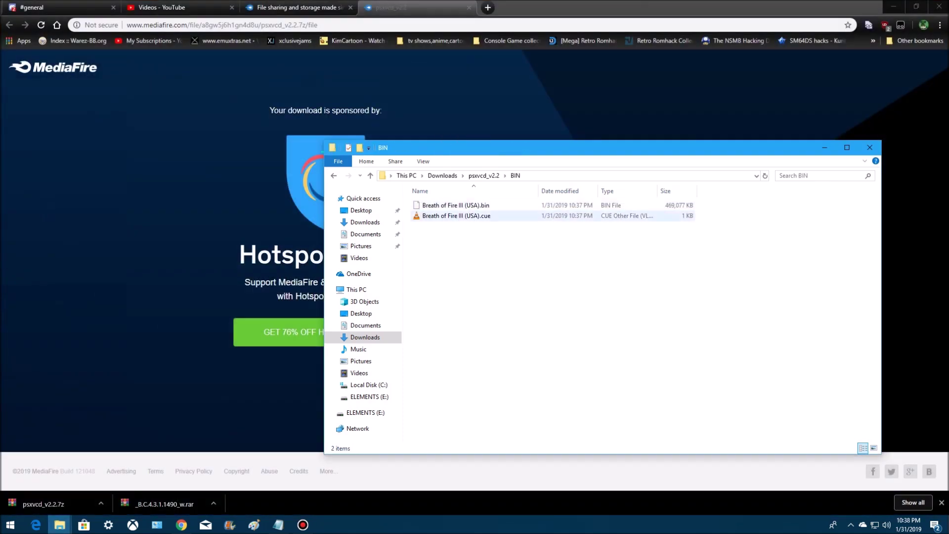
pyautogui.press('Up')
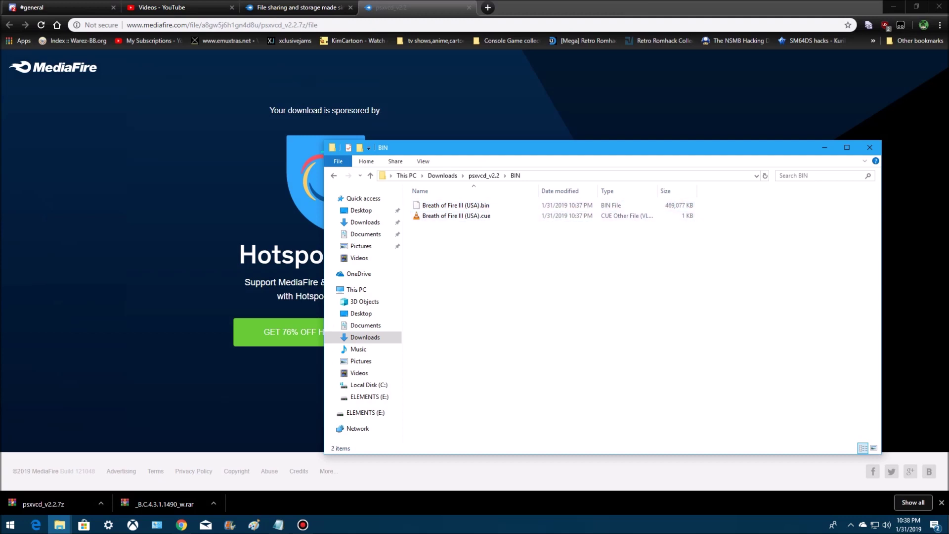